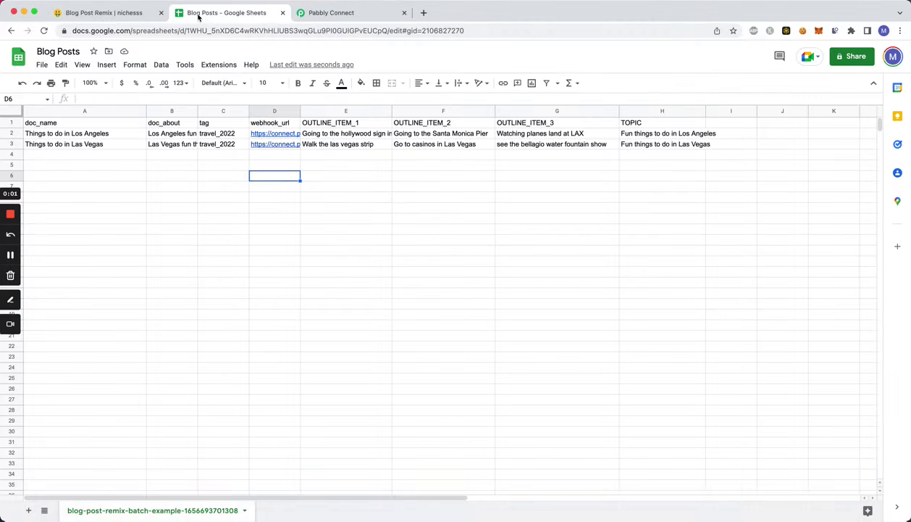
Check the travel_2022 tag in C2 of Blog Posts, then bring up the Pabbly Generate WP Pages workflow
{"action": "left_click", "coordinate": [123, 15]}
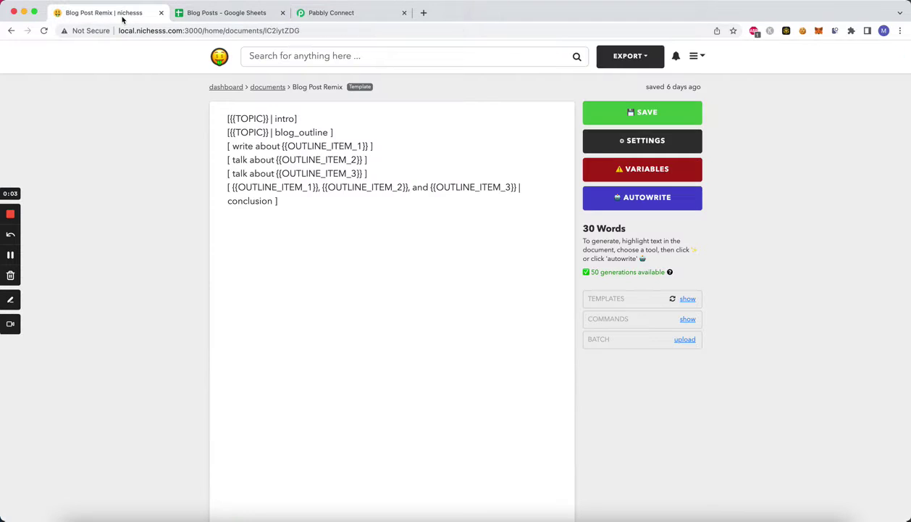
{"action": "left_click", "coordinate": [199, 14]}
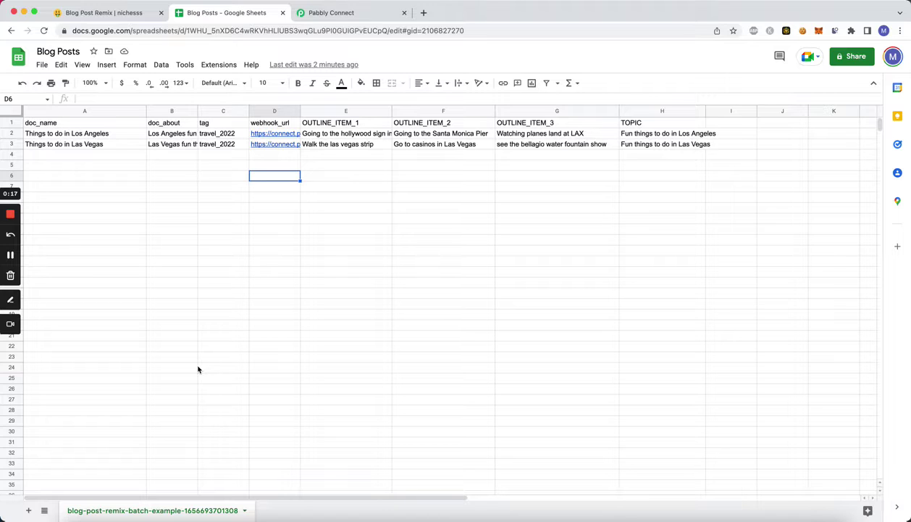
{"action": "left_click", "coordinate": [104, 14]}
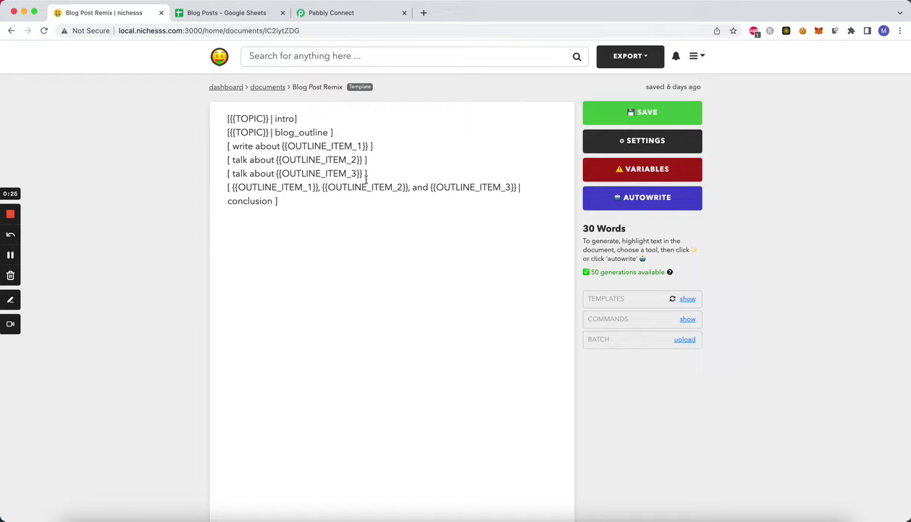
{"action": "left_click", "coordinate": [226, 13]}
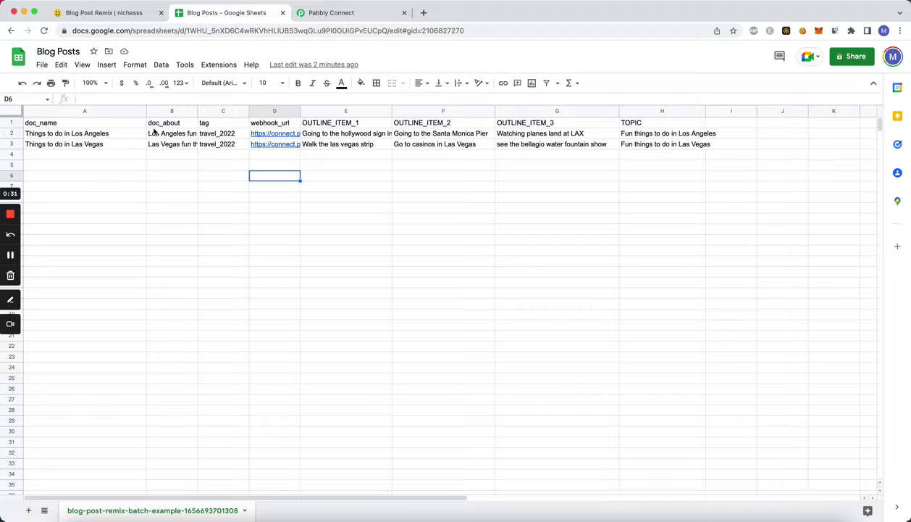
{"action": "left_click", "coordinate": [221, 134]}
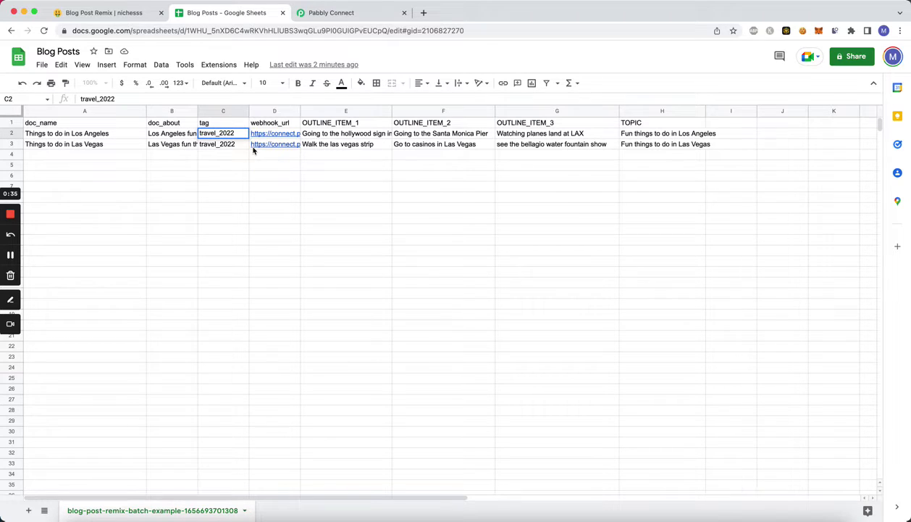
{"action": "left_click", "coordinate": [228, 168]}
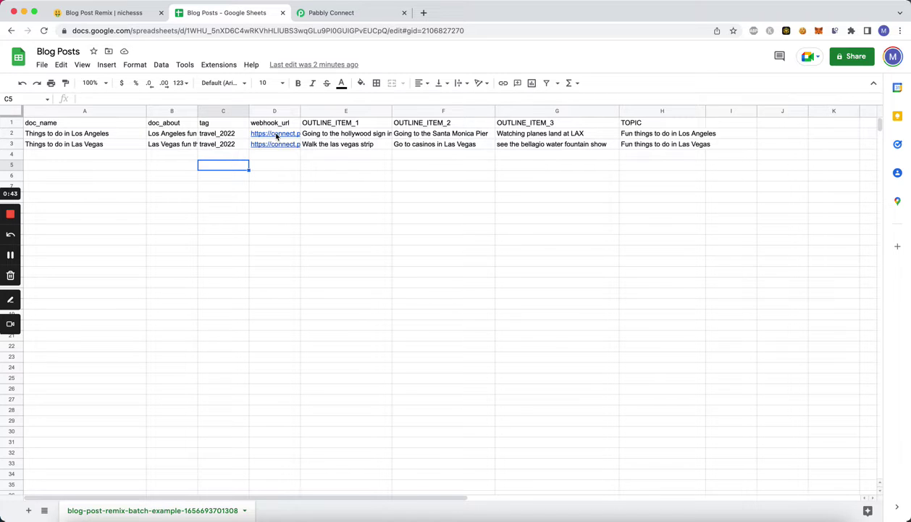
{"action": "left_click", "coordinate": [331, 13]}
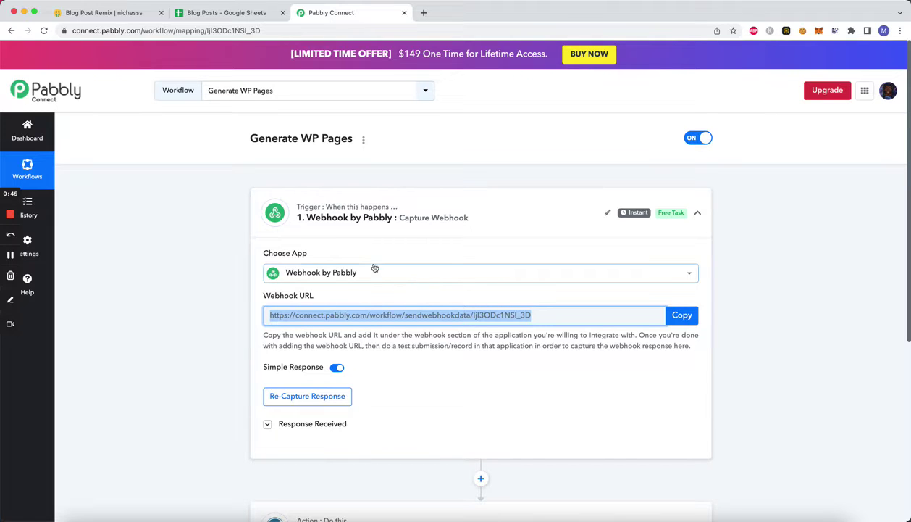
Expand the WordPress Create a Post step and review its mapped fields, including Post Content
{"action": "scroll", "coordinate": [375, 268], "scroll_direction": "down", "scroll_amount": 4}
{"action": "scroll", "coordinate": [272, 204], "scroll_direction": "up", "scroll_amount": 4}
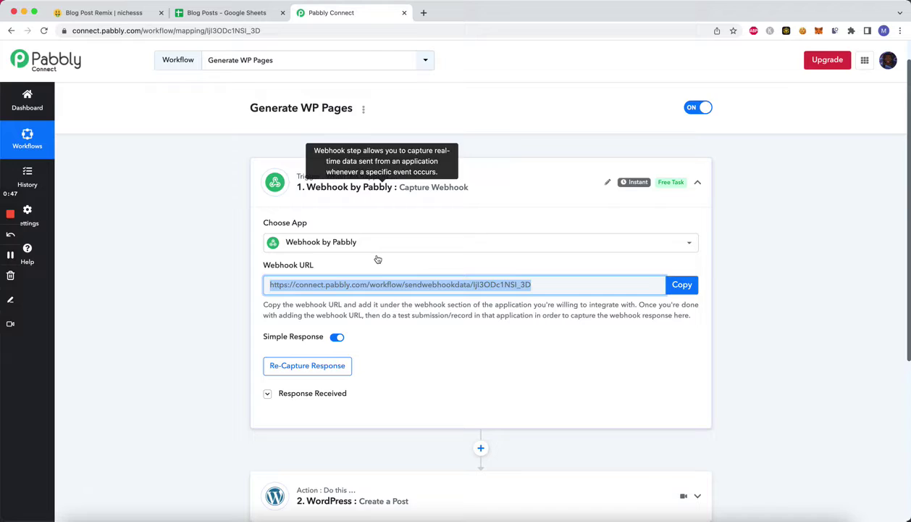
{"action": "scroll", "coordinate": [377, 259], "scroll_direction": "down", "scroll_amount": 4}
{"action": "scroll", "coordinate": [409, 353], "scroll_direction": "up", "scroll_amount": 2}
{"action": "left_click", "coordinate": [450, 289]}
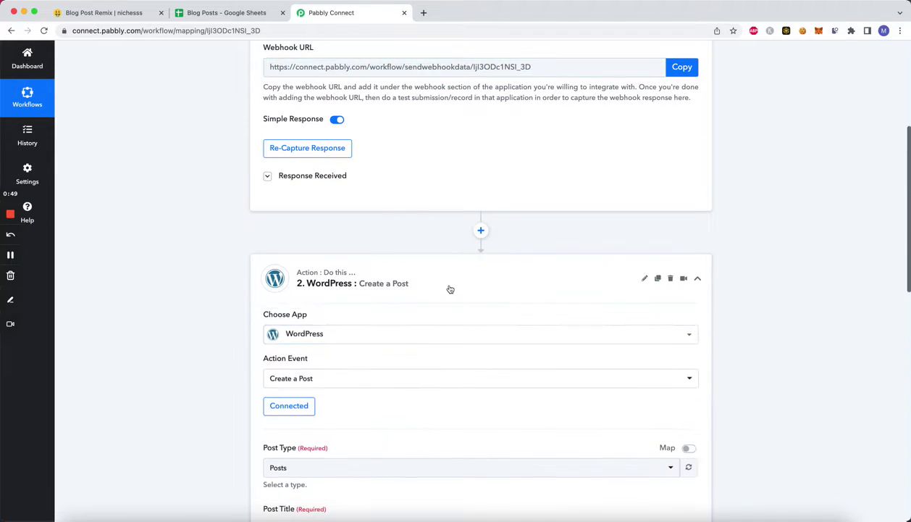
{"action": "scroll", "coordinate": [446, 359], "scroll_direction": "down", "scroll_amount": 6}
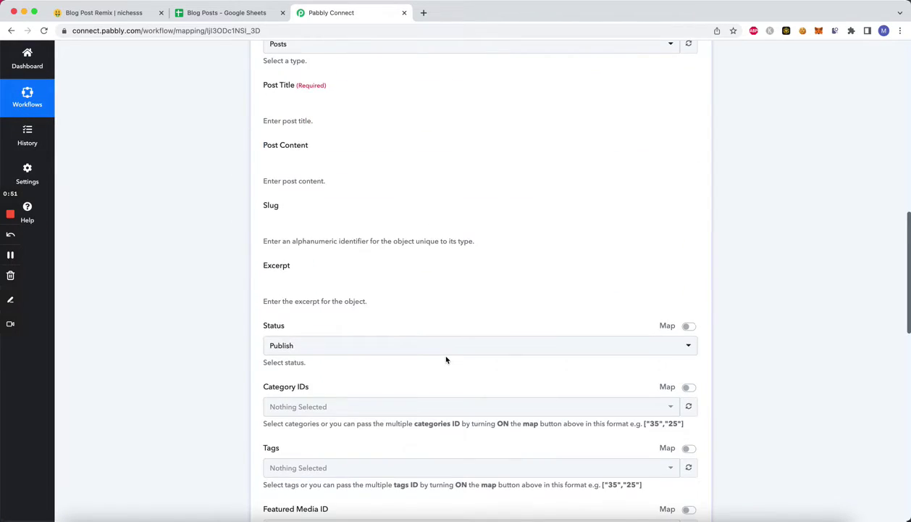
{"action": "scroll", "coordinate": [447, 359], "scroll_direction": "down", "scroll_amount": 4}
{"action": "scroll", "coordinate": [434, 326], "scroll_direction": "up", "scroll_amount": 15}
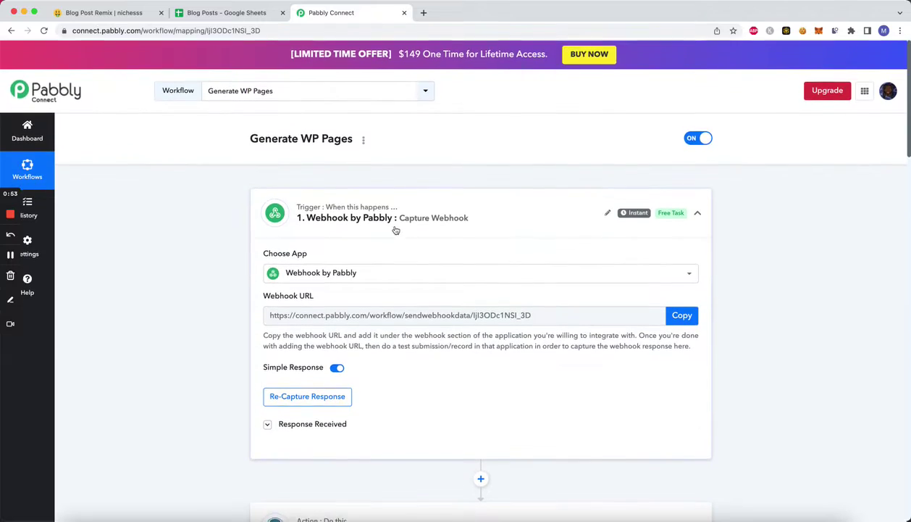
{"action": "scroll", "coordinate": [384, 217], "scroll_direction": "down", "scroll_amount": 8}
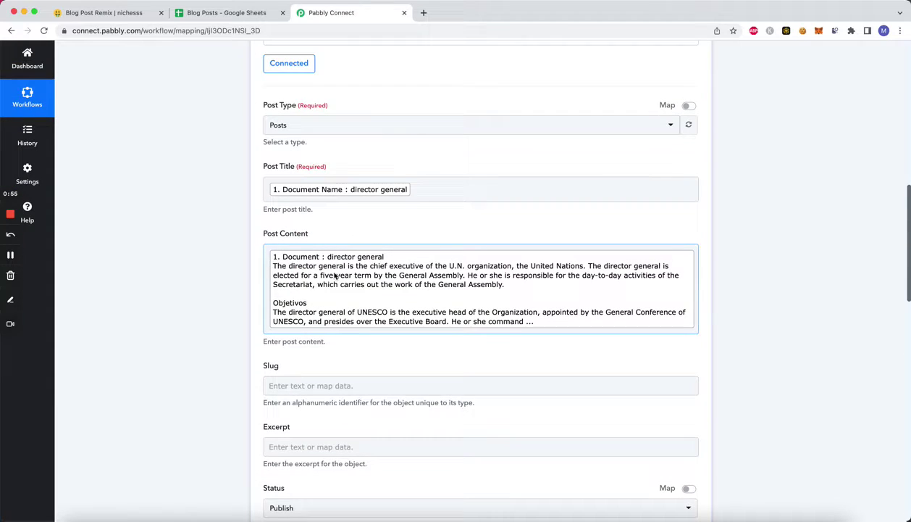
{"action": "scroll", "coordinate": [346, 261], "scroll_direction": "up", "scroll_amount": 3}
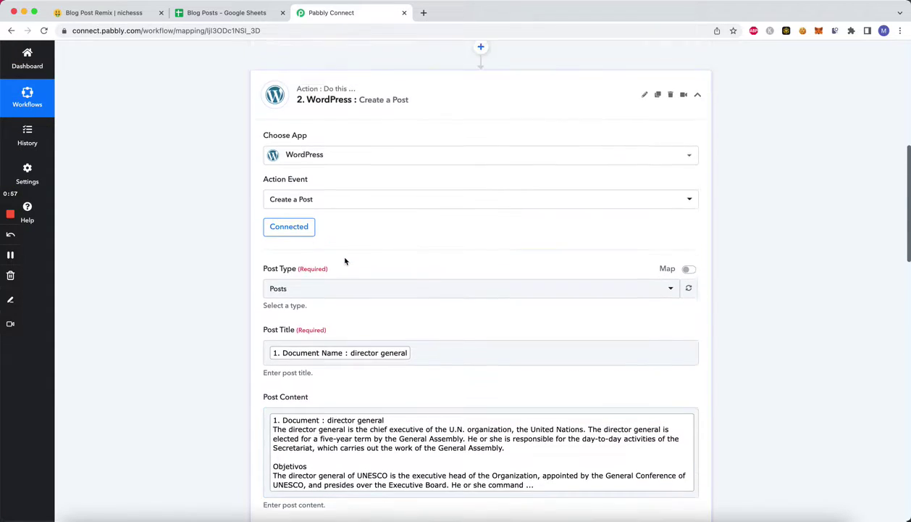
{"action": "scroll", "coordinate": [350, 399], "scroll_direction": "down", "scroll_amount": 3}
{"action": "left_click", "coordinate": [351, 290]}
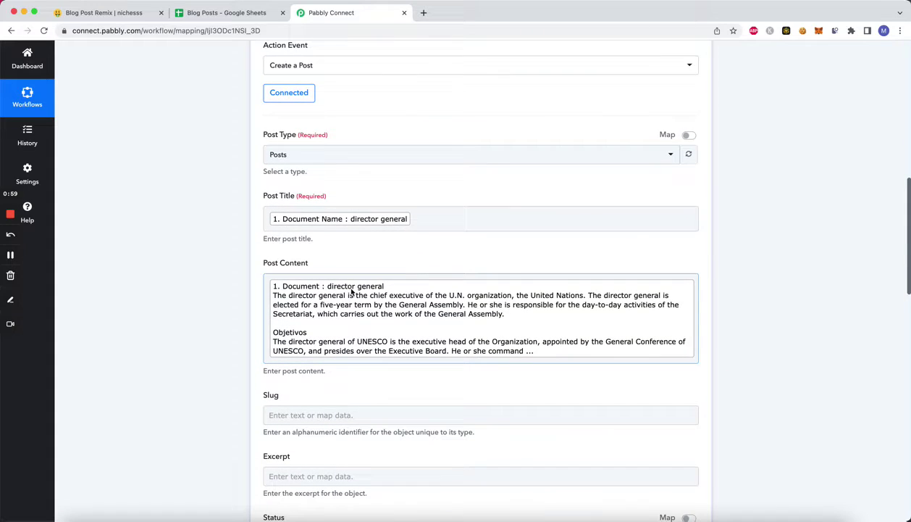
{"action": "scroll", "coordinate": [352, 289], "scroll_direction": "down", "scroll_amount": 3}
{"action": "scroll", "coordinate": [352, 289], "scroll_direction": "up", "scroll_amount": 15}
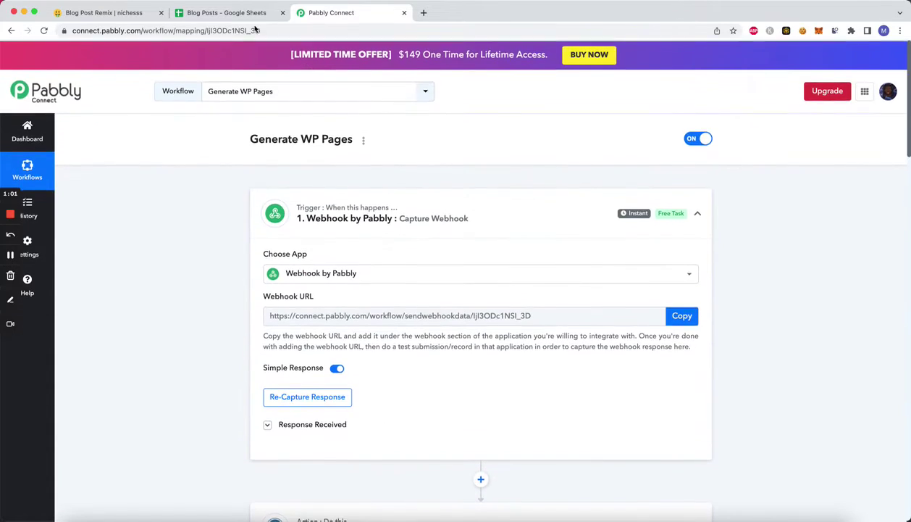
Set the WordPress post Status to Publish
{"action": "left_click", "coordinate": [240, 15]}
{"action": "left_click", "coordinate": [340, 13]}
{"action": "scroll", "coordinate": [242, 282], "scroll_direction": "down", "scroll_amount": 15}
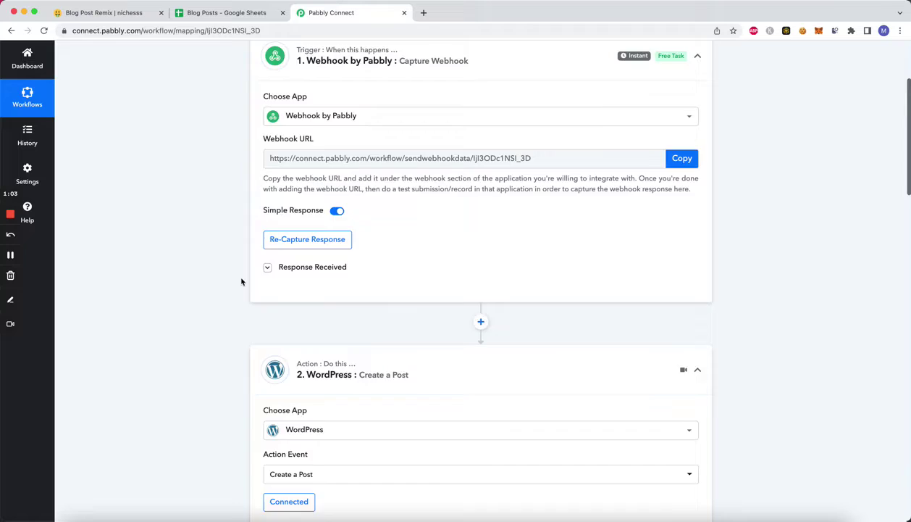
{"action": "scroll", "coordinate": [242, 282], "scroll_direction": "down", "scroll_amount": 10}
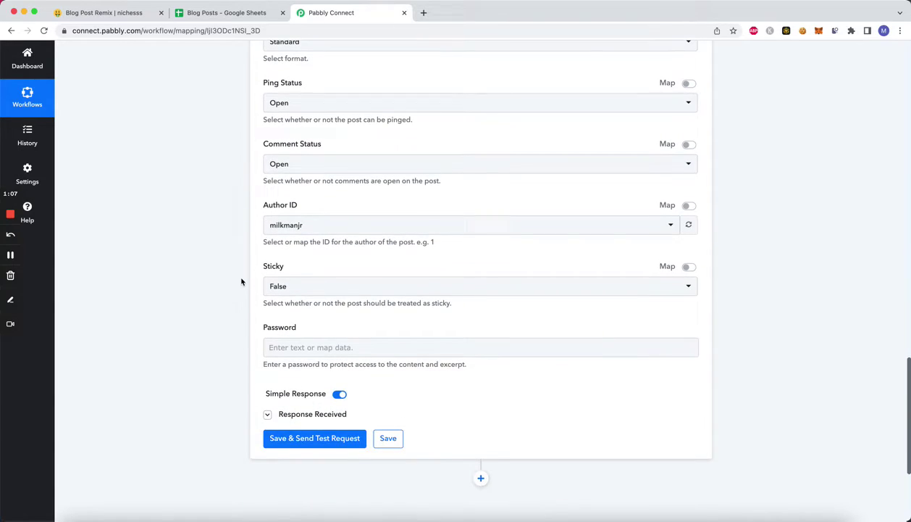
{"action": "scroll", "coordinate": [242, 282], "scroll_direction": "up", "scroll_amount": 3}
{"action": "scroll", "coordinate": [242, 281], "scroll_direction": "up", "scroll_amount": 3}
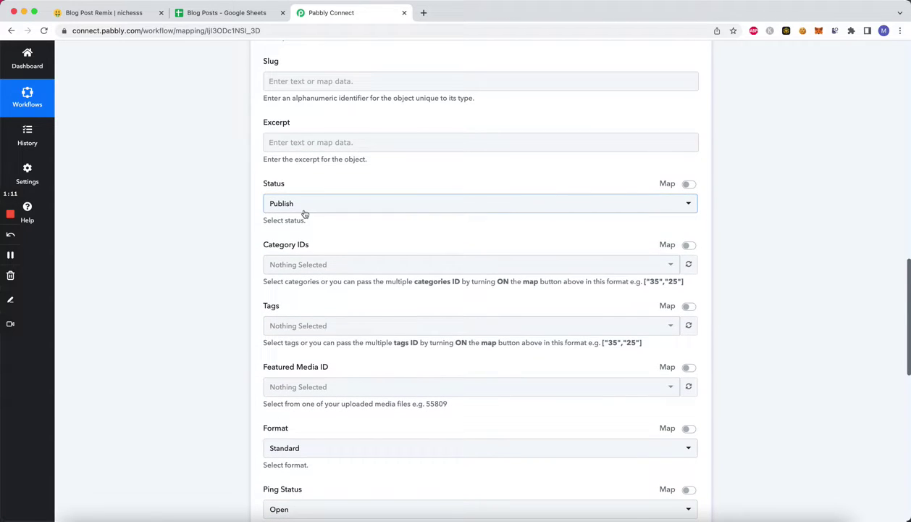
{"action": "left_click", "coordinate": [304, 210]}
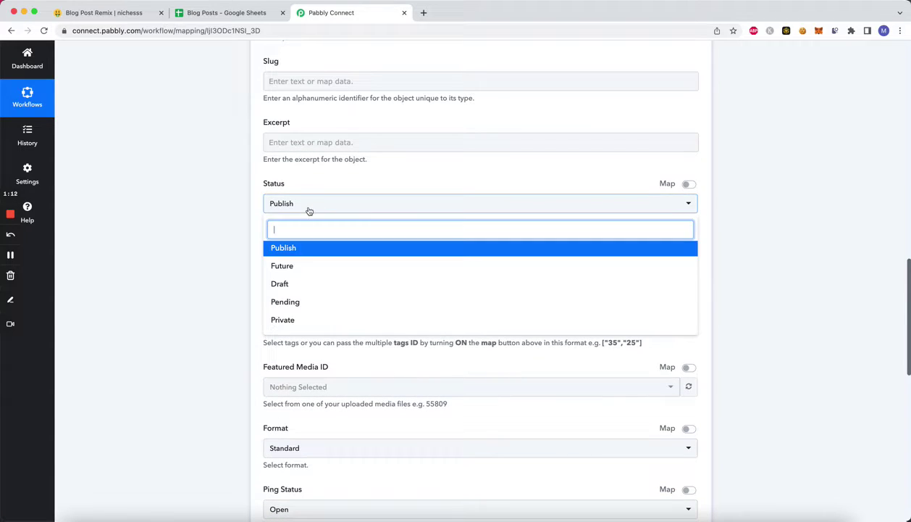
{"action": "left_click", "coordinate": [317, 252]}
{"action": "scroll", "coordinate": [250, 217], "scroll_direction": "up", "scroll_amount": 15}
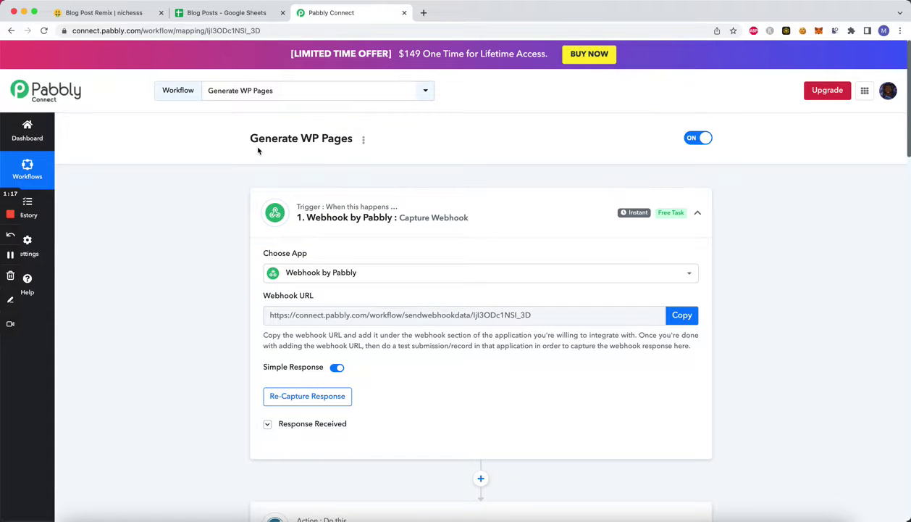
{"action": "left_click", "coordinate": [227, 14]}
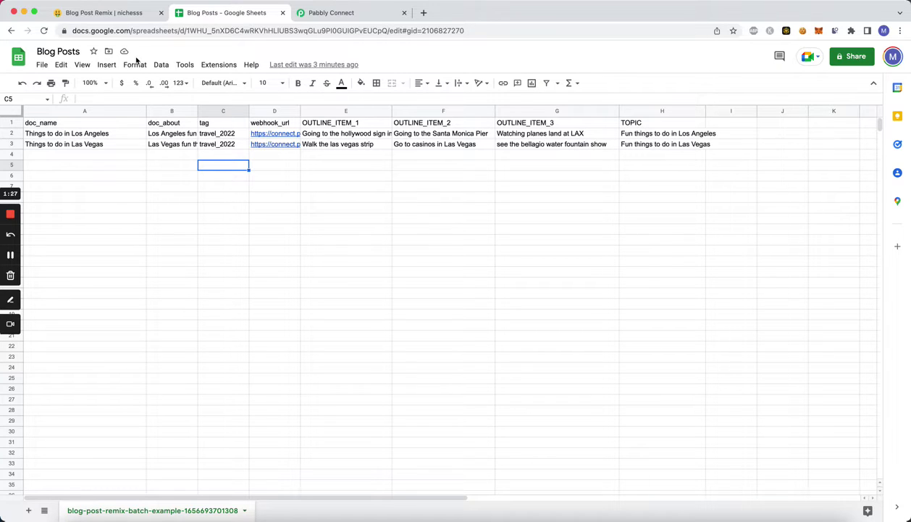
Download the Blog Posts sheet as a Comma Separated Values (.csv) file
{"action": "left_click", "coordinate": [123, 14]}
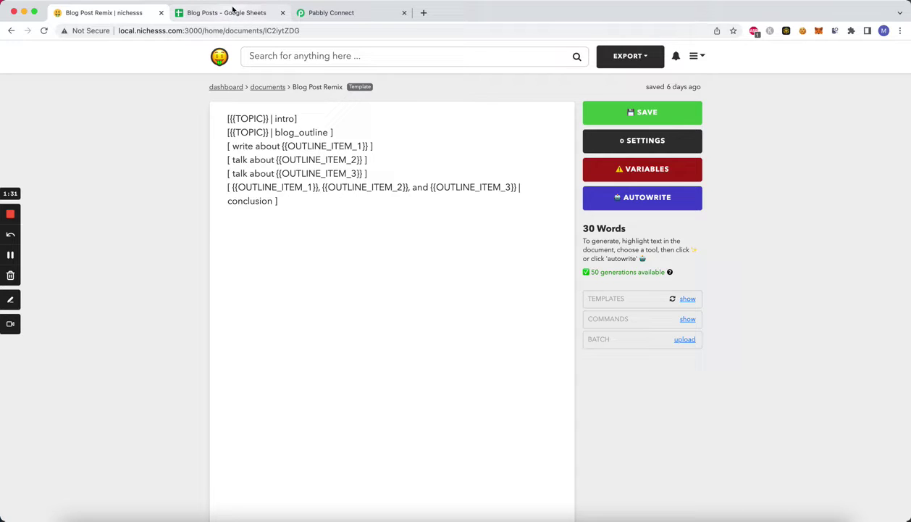
{"action": "left_click", "coordinate": [207, 16]}
{"action": "left_click", "coordinate": [42, 65]}
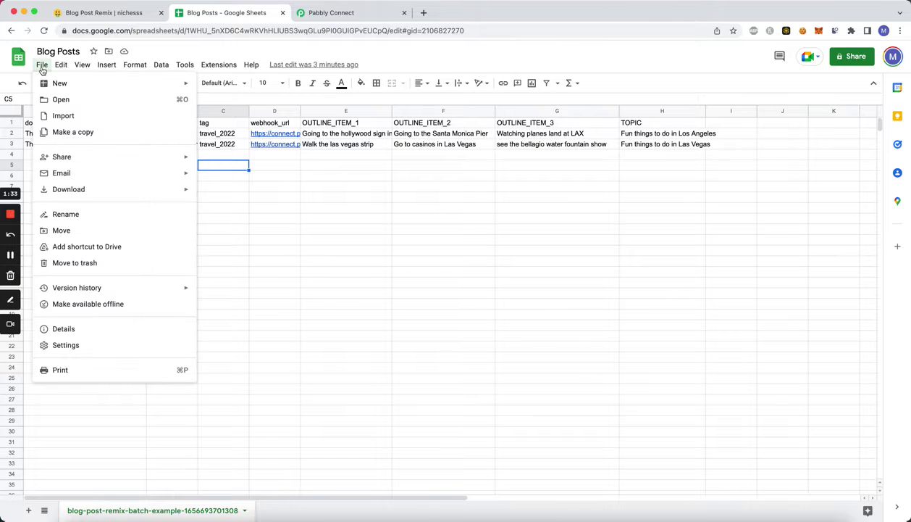
{"action": "mouse_move", "coordinate": [111, 190]}
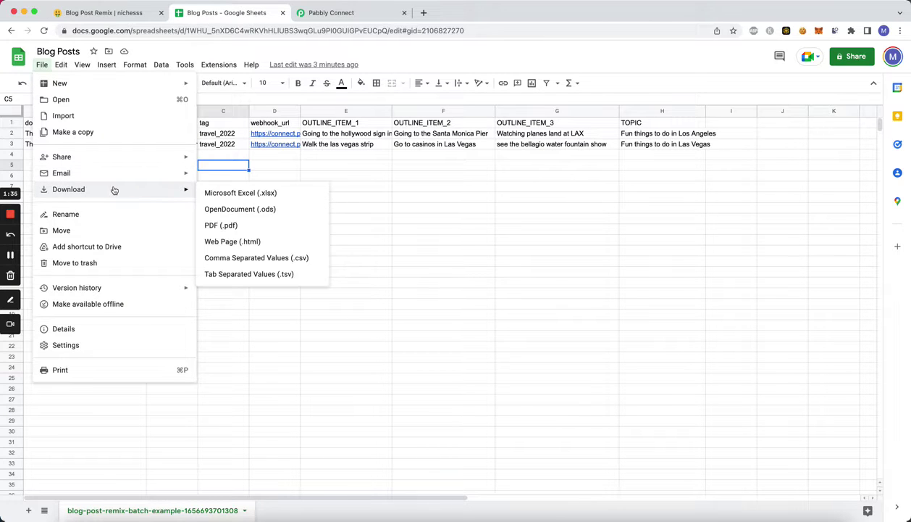
{"action": "left_click", "coordinate": [299, 261]}
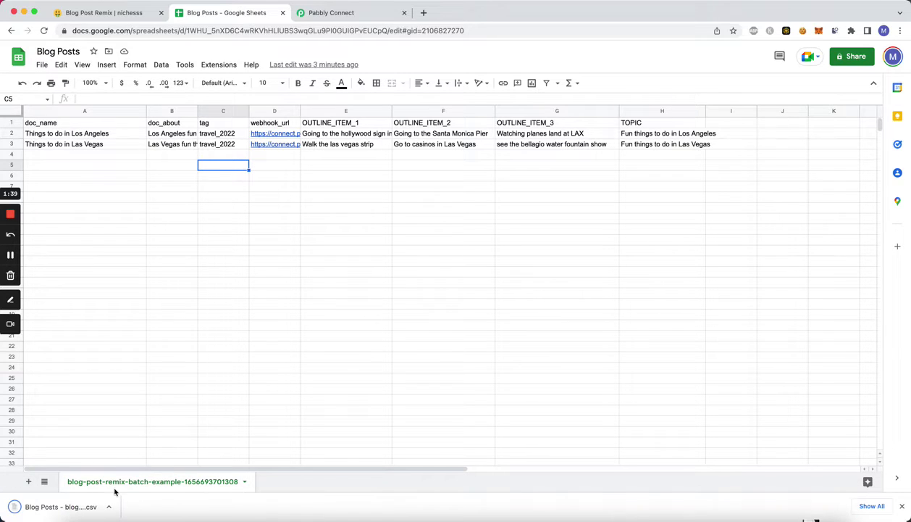
Rename the downloaded CSV in Finder to webhook-test
{"action": "left_click", "coordinate": [107, 506]}
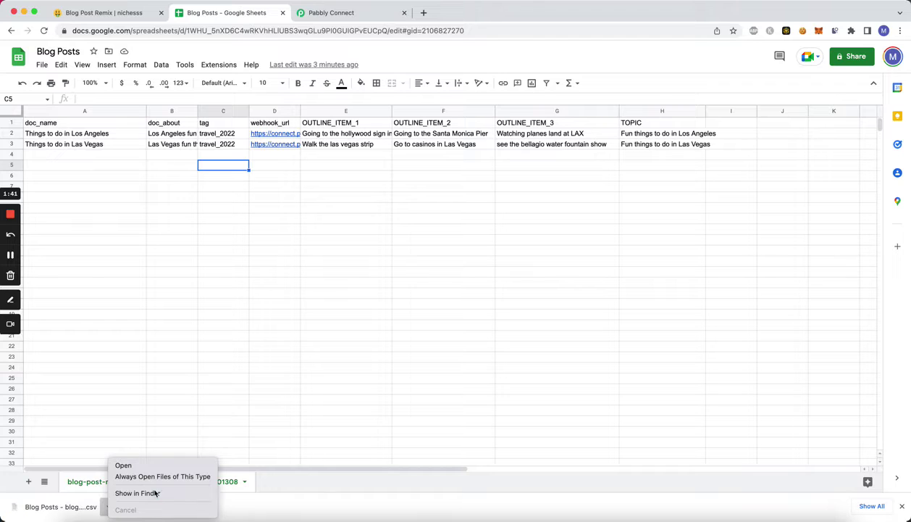
{"action": "left_click", "coordinate": [138, 493]}
{"action": "key", "text": "Return"}
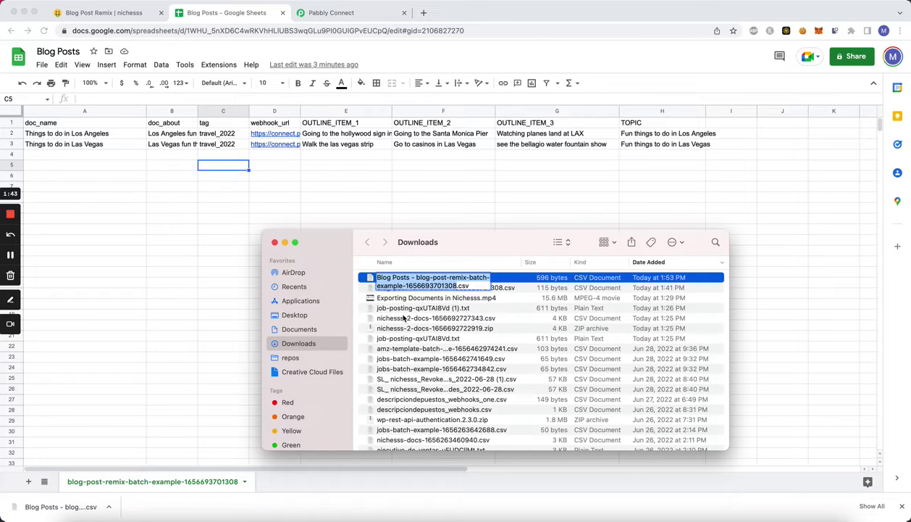
{"action": "type", "text": "webhook-test"}
{"action": "key", "text": "Return"}
{"action": "key", "text": "super+w"}
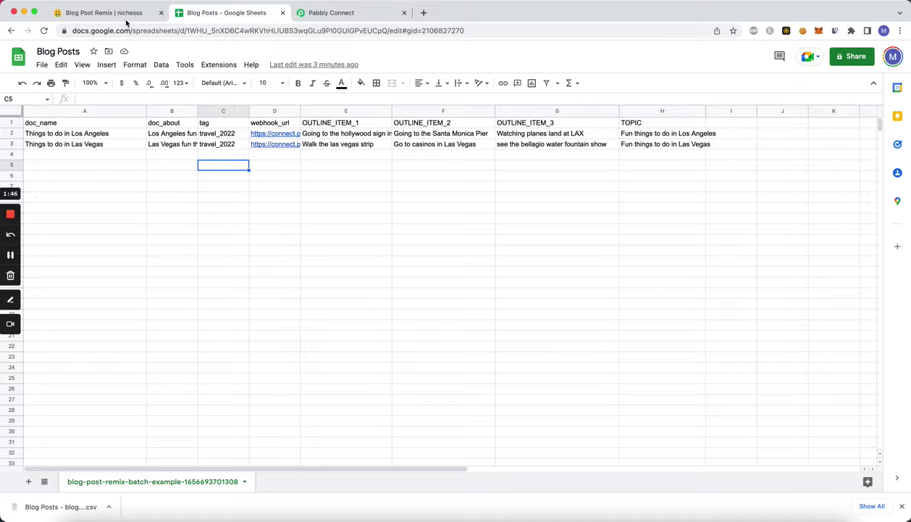
Load askmilks.com in a new tab and confirm the Test Site has no blog posts yet
{"action": "left_click", "coordinate": [121, 16]}
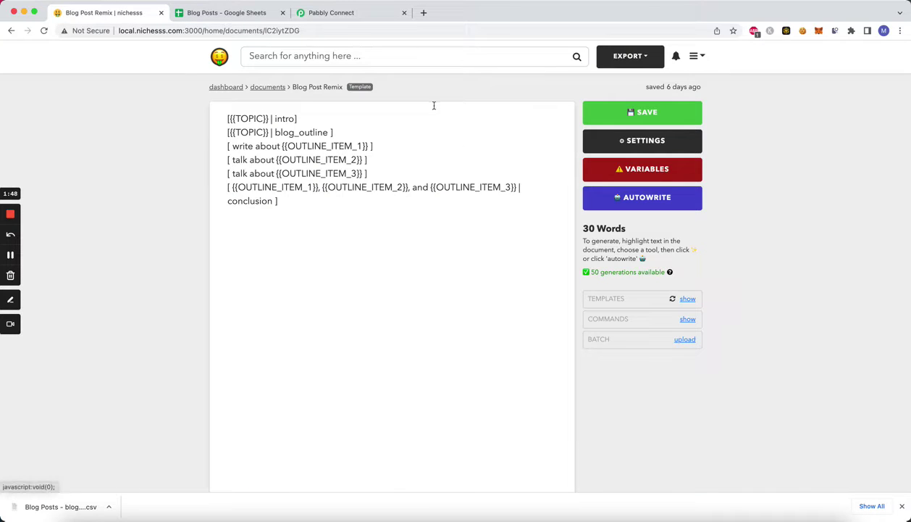
{"action": "left_click", "coordinate": [423, 13]}
{"action": "type", "text": "askmi"}
{"action": "key", "text": "Return"}
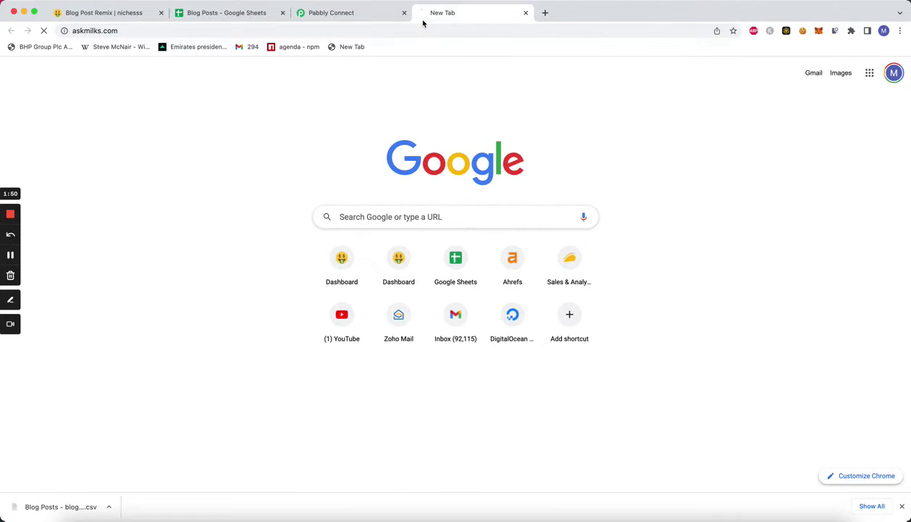
{"action": "left_click", "coordinate": [110, 12]}
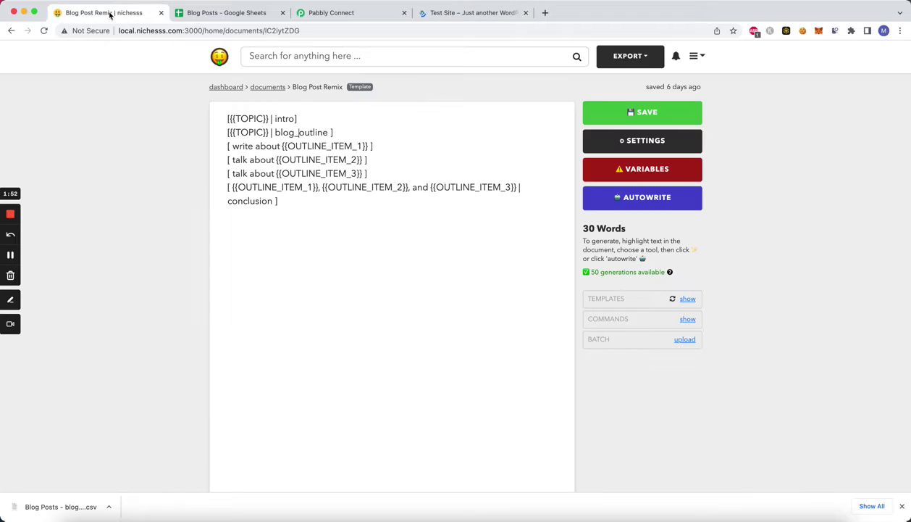
{"action": "left_click", "coordinate": [462, 16]}
{"action": "scroll", "coordinate": [332, 285], "scroll_direction": "down", "scroll_amount": 2}
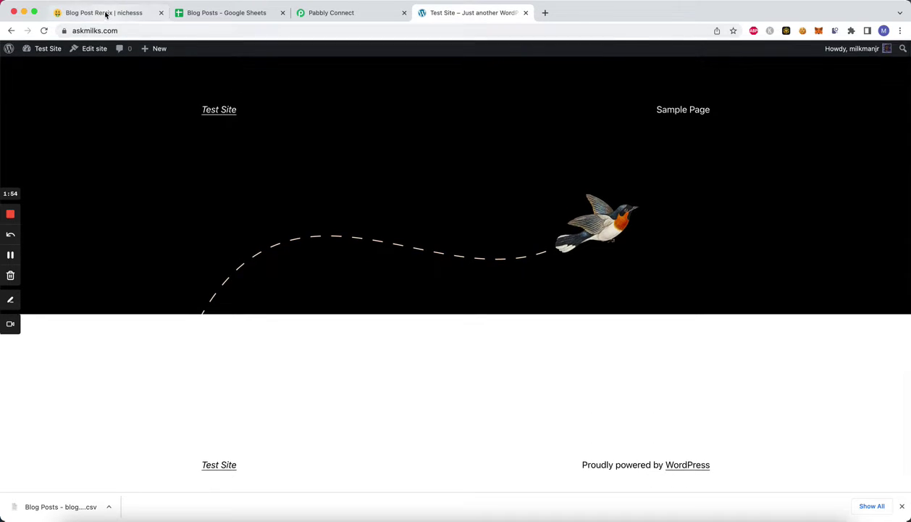
Batch-upload webhook-test.csv to the Blog Post Remix template and create 2 documents
{"action": "left_click", "coordinate": [106, 15]}
{"action": "left_click", "coordinate": [684, 341]}
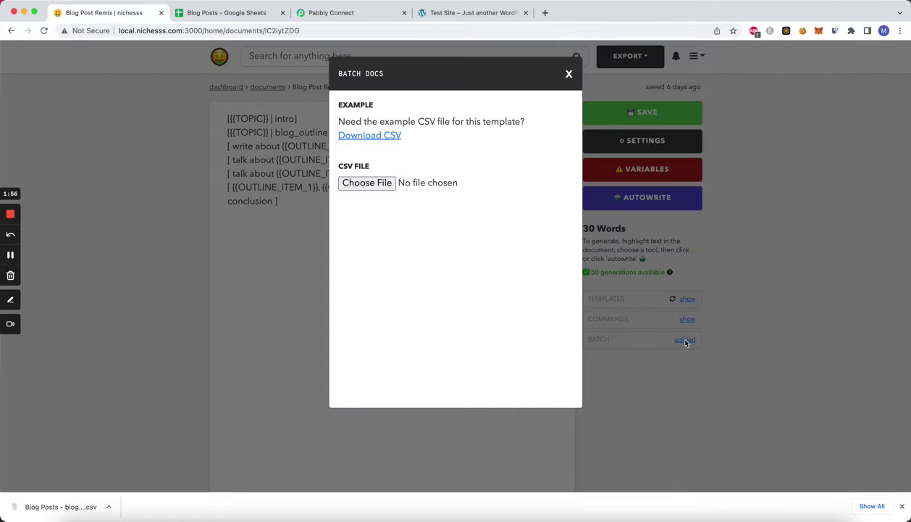
{"action": "left_click", "coordinate": [367, 183]}
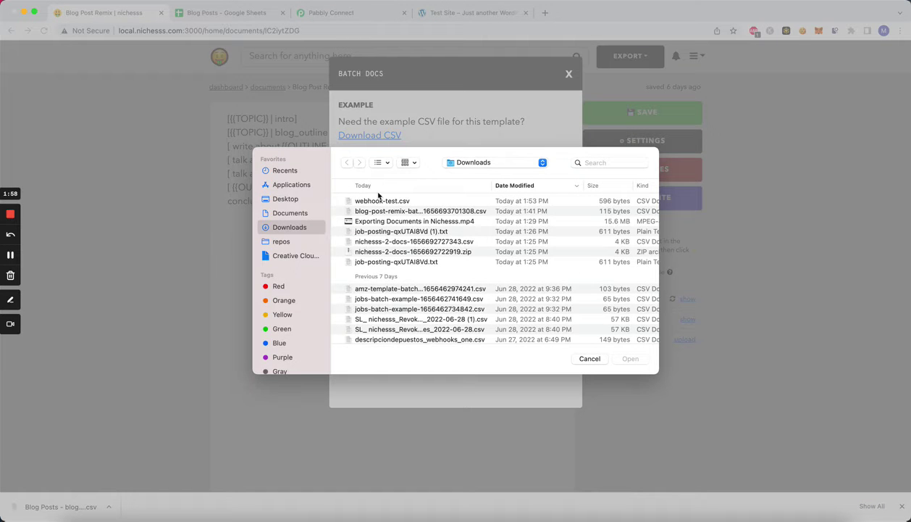
{"action": "double_click", "coordinate": [387, 201]}
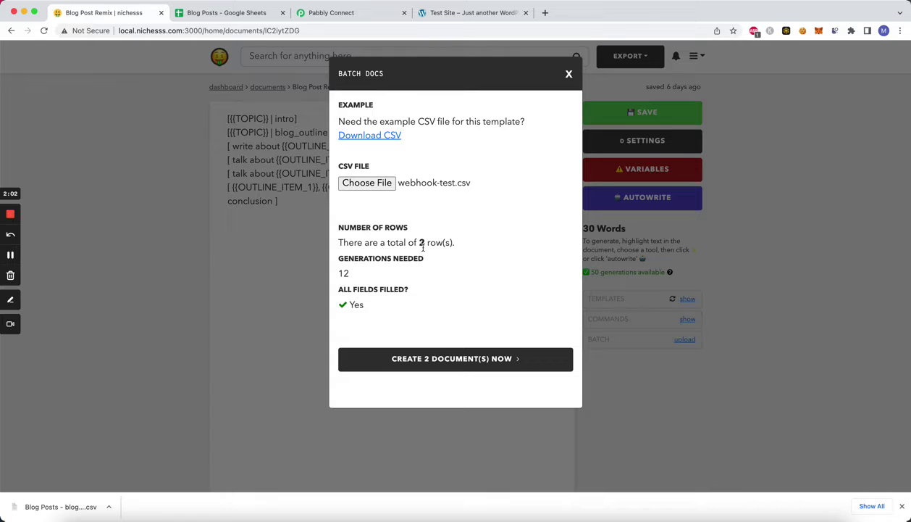
{"action": "left_click", "coordinate": [475, 358]}
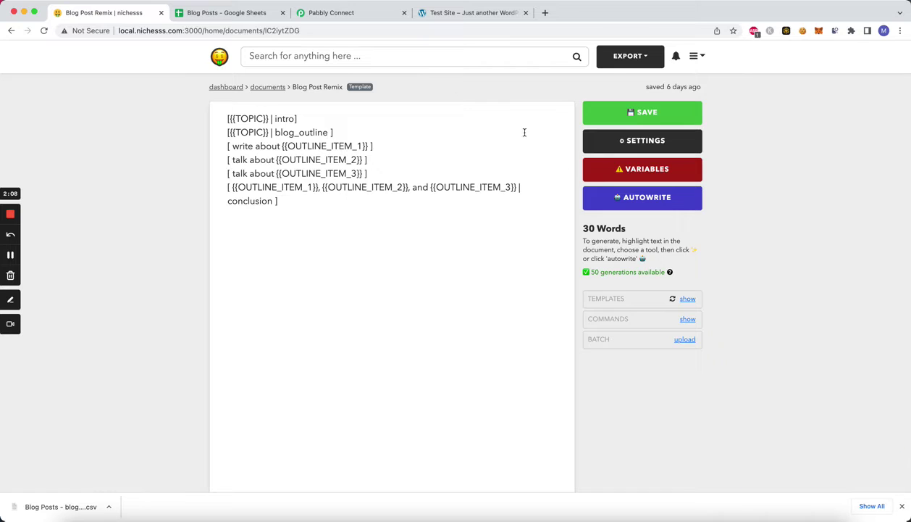
Check the webhook log and document queue until the Las Vegas and Los Angeles docs show Success
{"action": "left_click", "coordinate": [279, 88]}
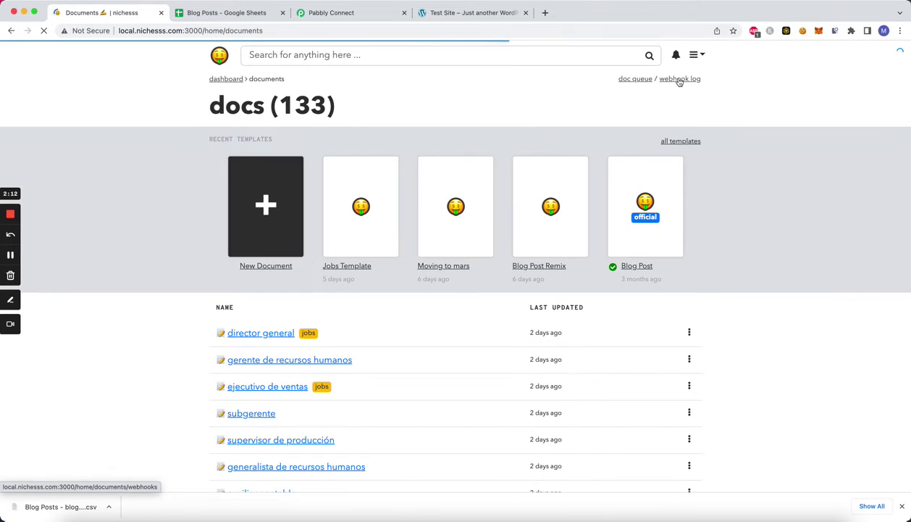
{"action": "left_click", "coordinate": [679, 80]}
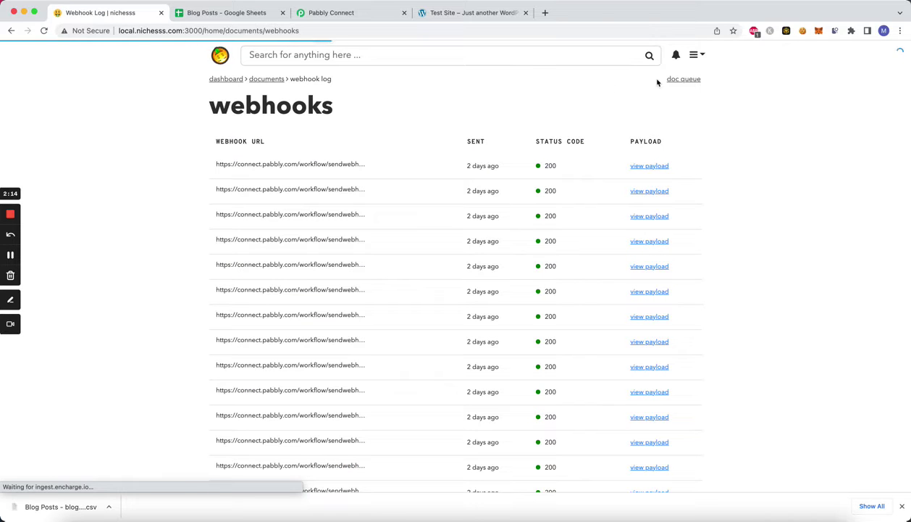
{"action": "left_click", "coordinate": [681, 81]}
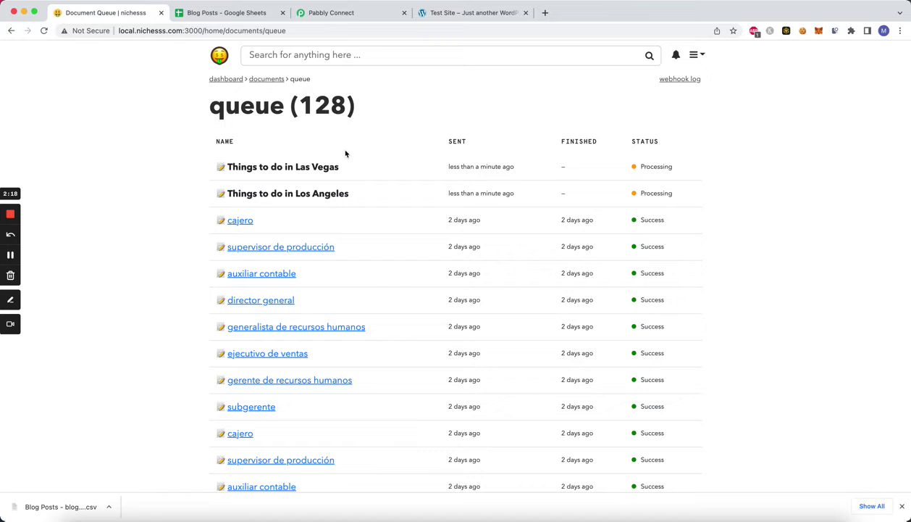
{"action": "left_click", "coordinate": [277, 79]}
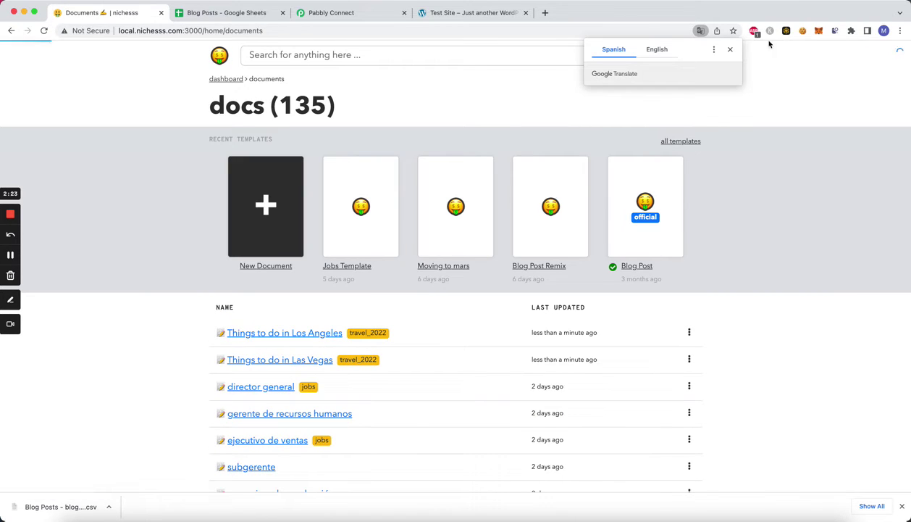
{"action": "left_click", "coordinate": [730, 49]}
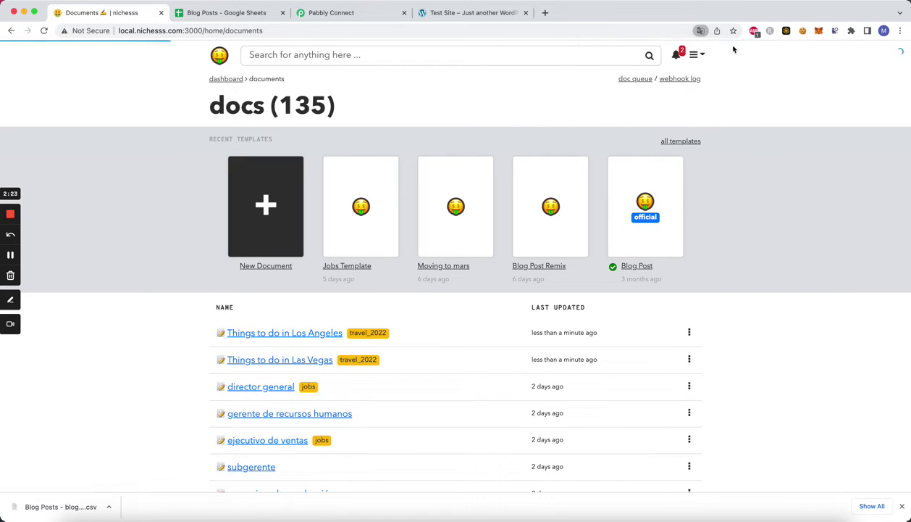
{"action": "left_click", "coordinate": [630, 81]}
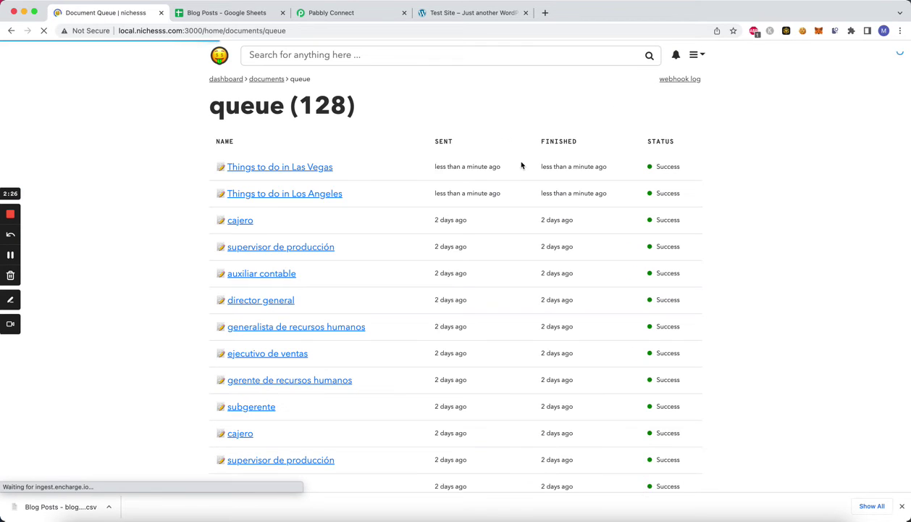
Reload the Test Site and scroll to find the Los Angeles and Las Vegas posts
{"action": "left_click", "coordinate": [466, 13]}
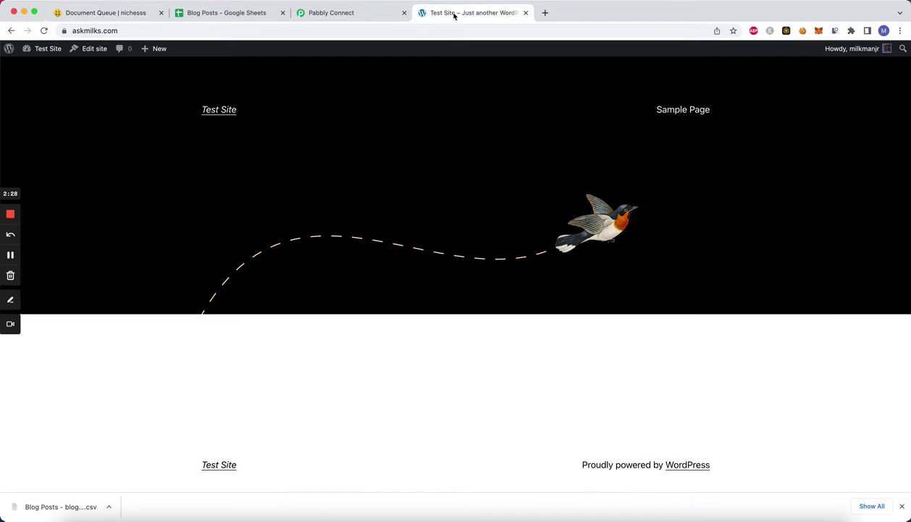
{"action": "left_click", "coordinate": [45, 31]}
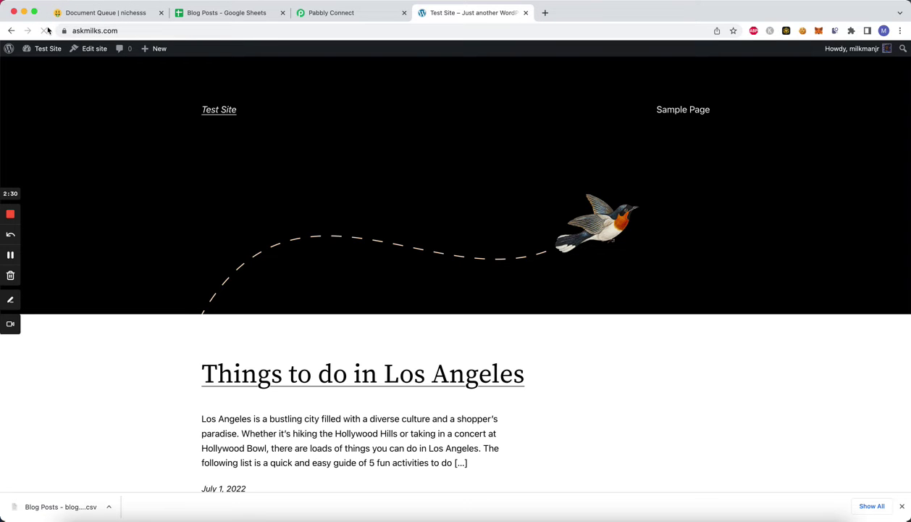
{"action": "scroll", "coordinate": [79, 188], "scroll_direction": "down", "scroll_amount": 5}
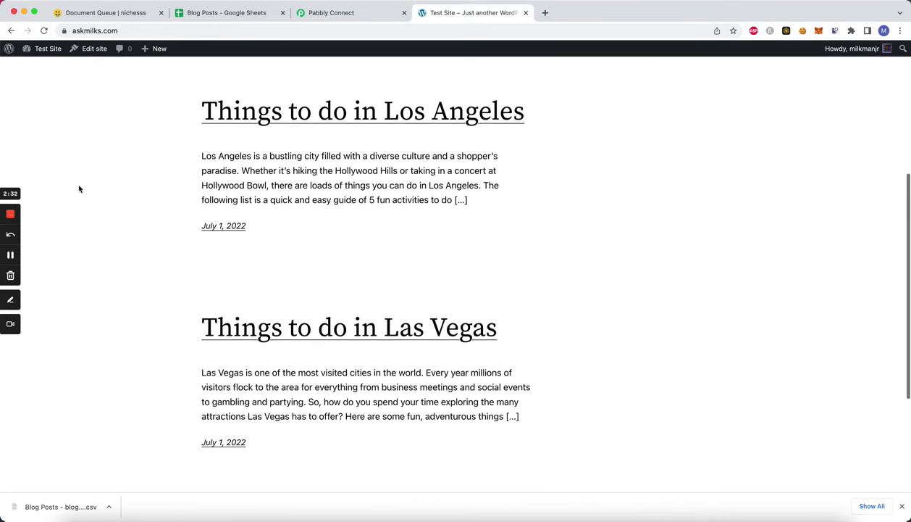
{"action": "scroll", "coordinate": [301, 202], "scroll_direction": "up", "scroll_amount": 2}
{"action": "scroll", "coordinate": [303, 203], "scroll_direction": "down", "scroll_amount": 2}
{"action": "scroll", "coordinate": [302, 201], "scroll_direction": "up", "scroll_amount": 3}
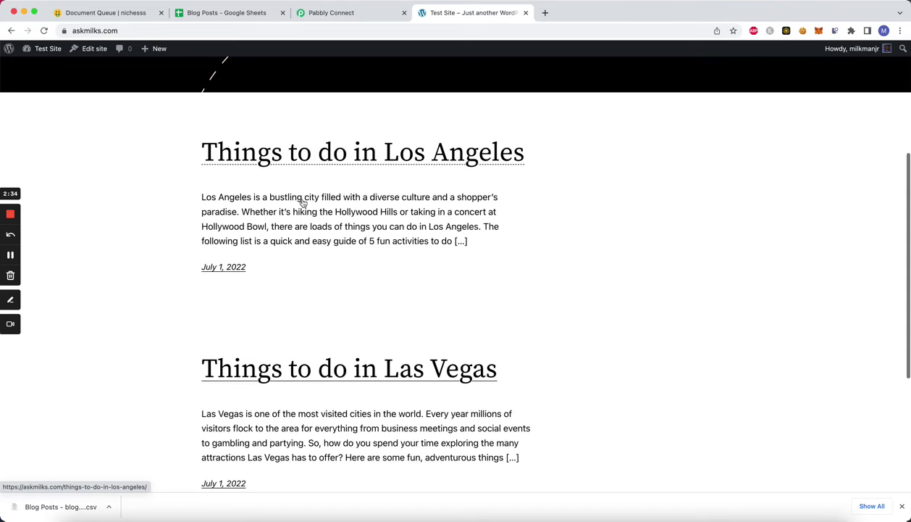
{"action": "scroll", "coordinate": [300, 199], "scroll_direction": "down", "scroll_amount": 2}
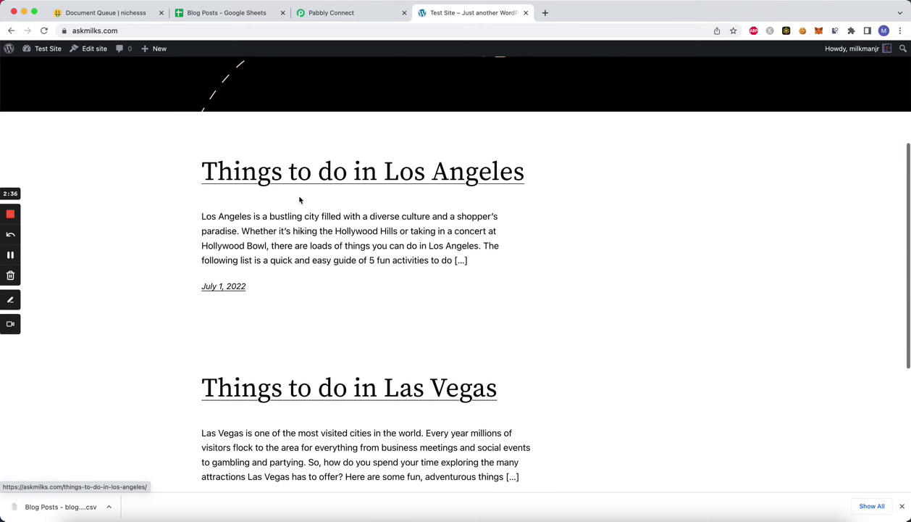
{"action": "left_click", "coordinate": [116, 14]}
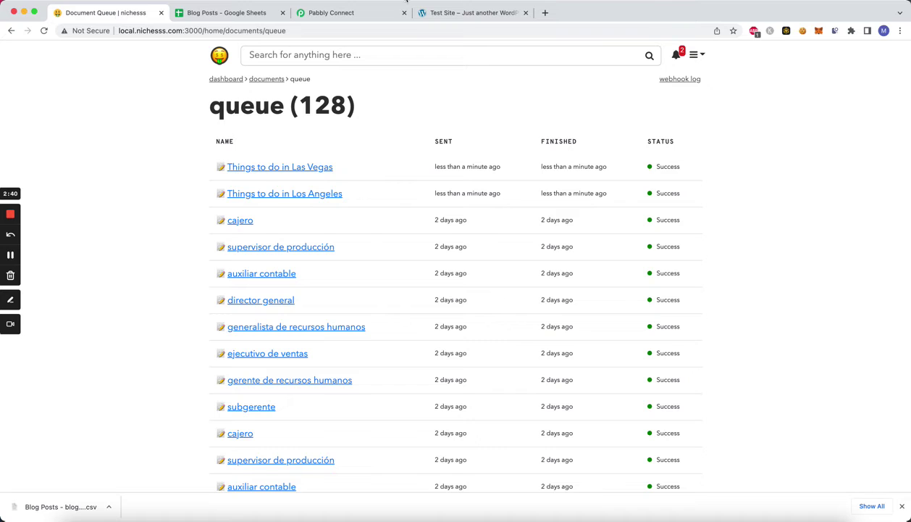
{"action": "left_click", "coordinate": [454, 15]}
{"action": "scroll", "coordinate": [326, 283], "scroll_direction": "up", "scroll_amount": 3}
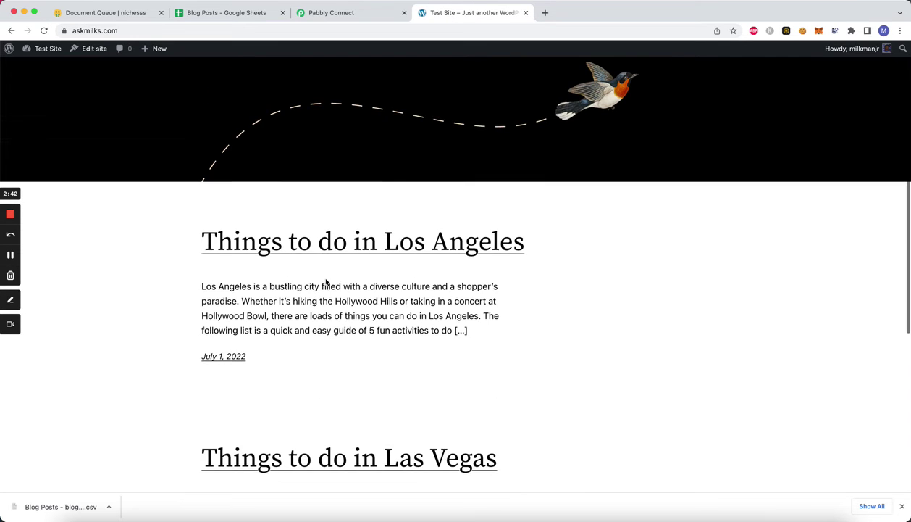
{"action": "scroll", "coordinate": [328, 281], "scroll_direction": "down", "scroll_amount": 1}
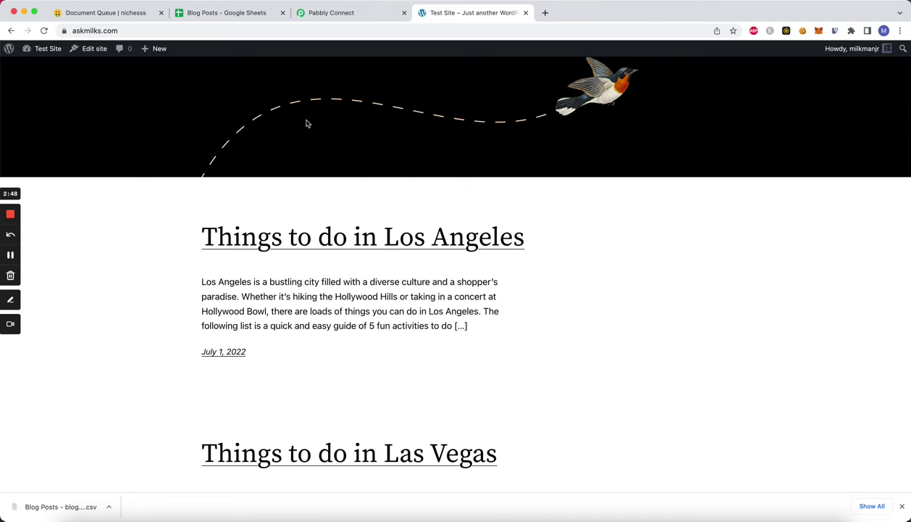
{"action": "left_click", "coordinate": [245, 14]}
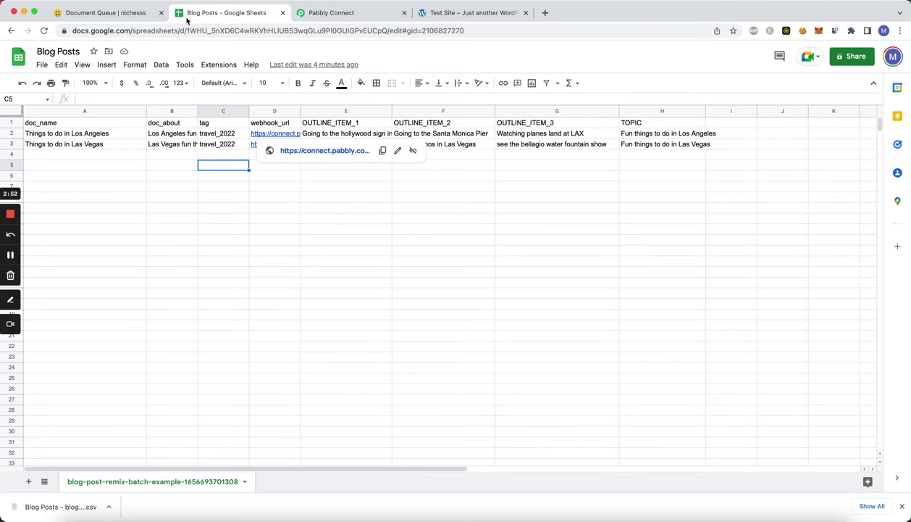
Download the travel_2022 tag's documents as a TXT zip and as a CSV
{"action": "left_click", "coordinate": [120, 12]}
{"action": "left_click", "coordinate": [261, 80]}
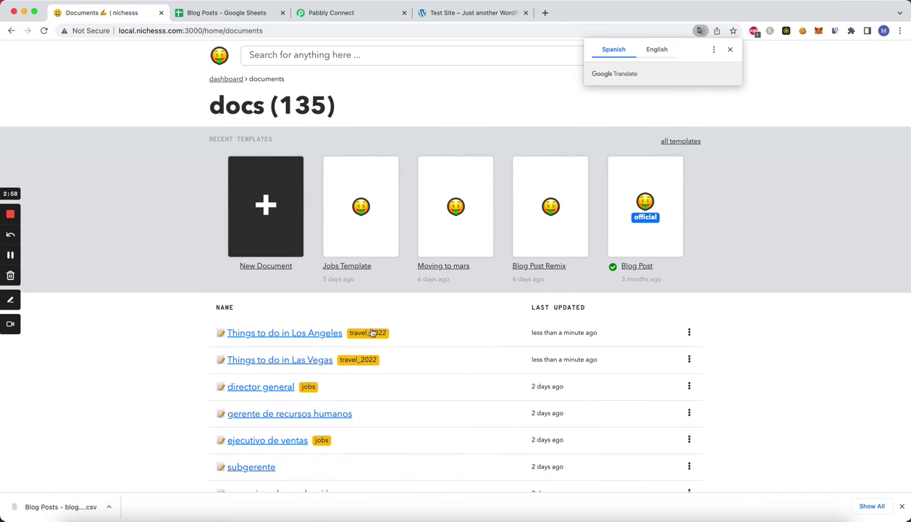
{"action": "left_click", "coordinate": [366, 333]}
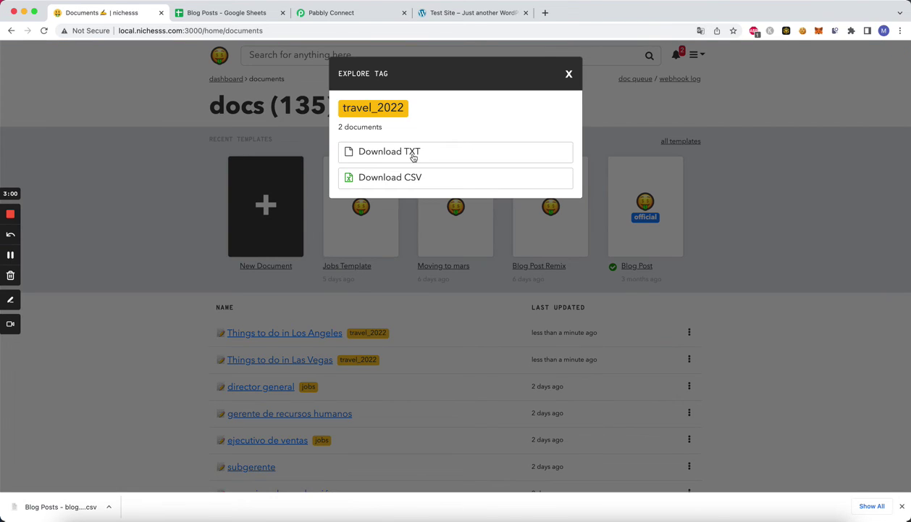
{"action": "left_click", "coordinate": [414, 153]}
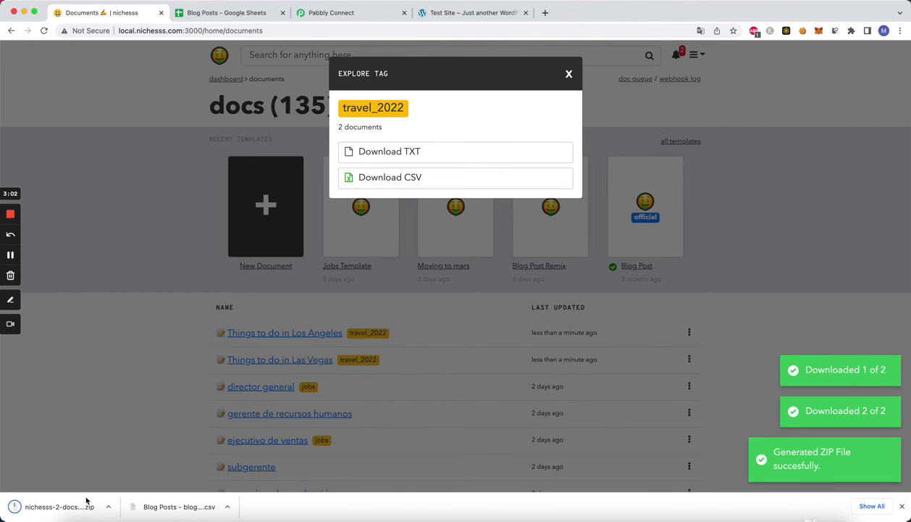
{"action": "left_click", "coordinate": [417, 182]}
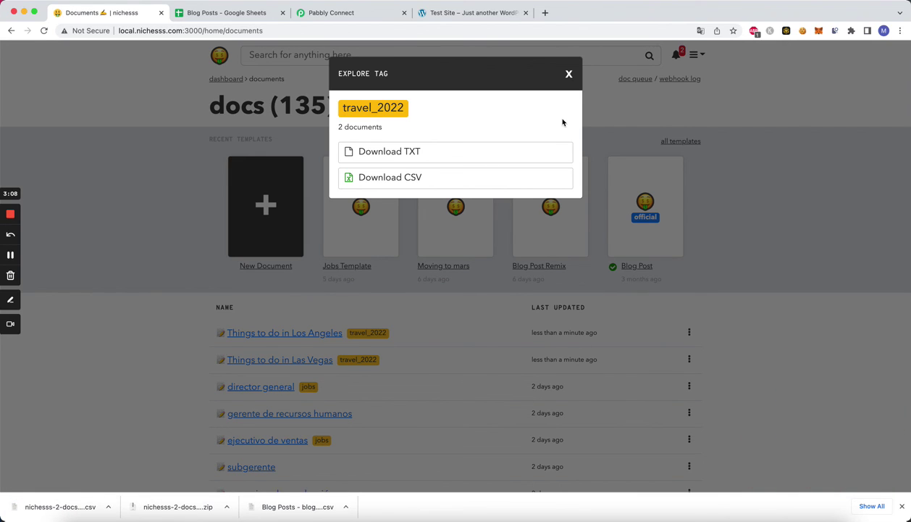
{"action": "left_click", "coordinate": [569, 74]}
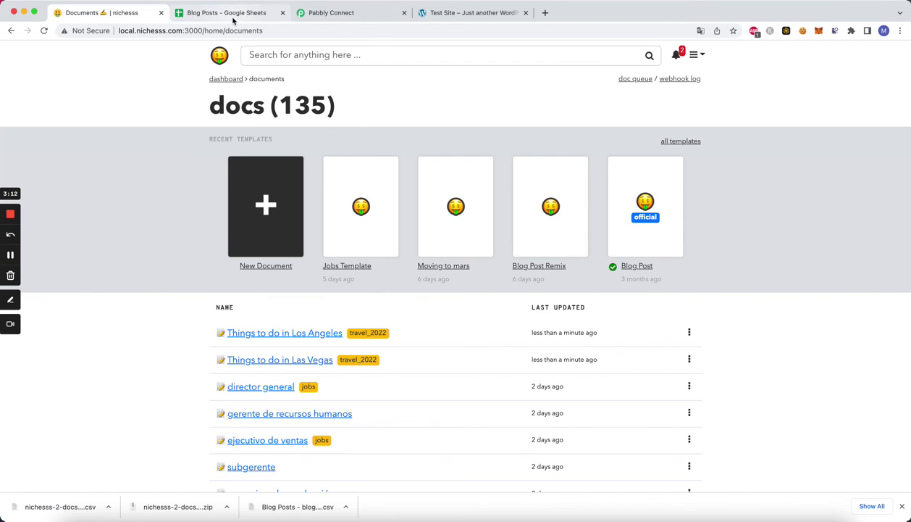